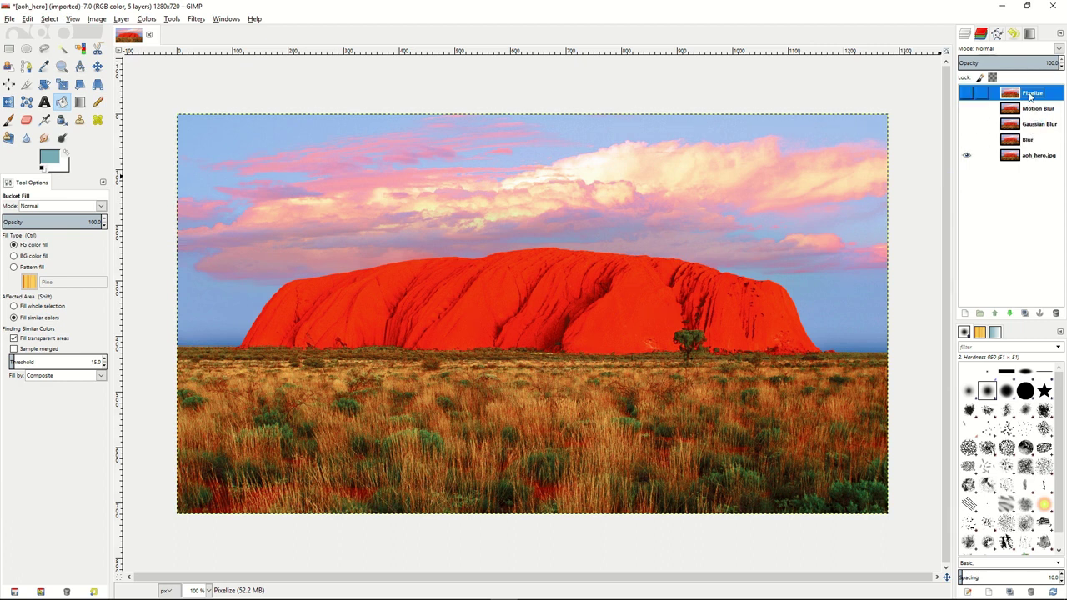
Step: Show the Blur layer, apply the simple Blur filter, and toggle its visibility to compare
click(1033, 142)
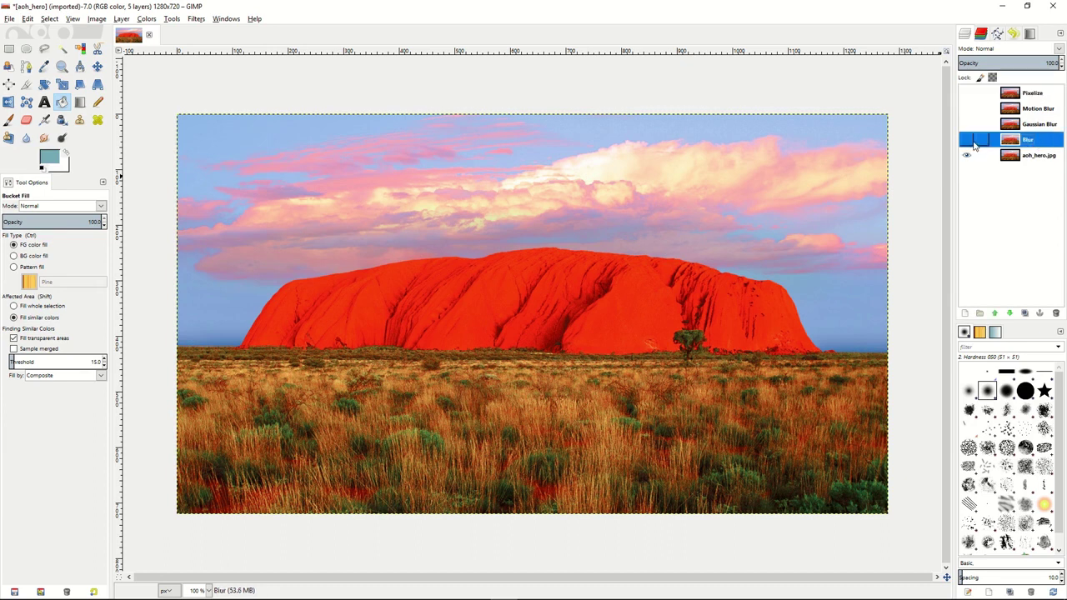
click(966, 141)
click(197, 19)
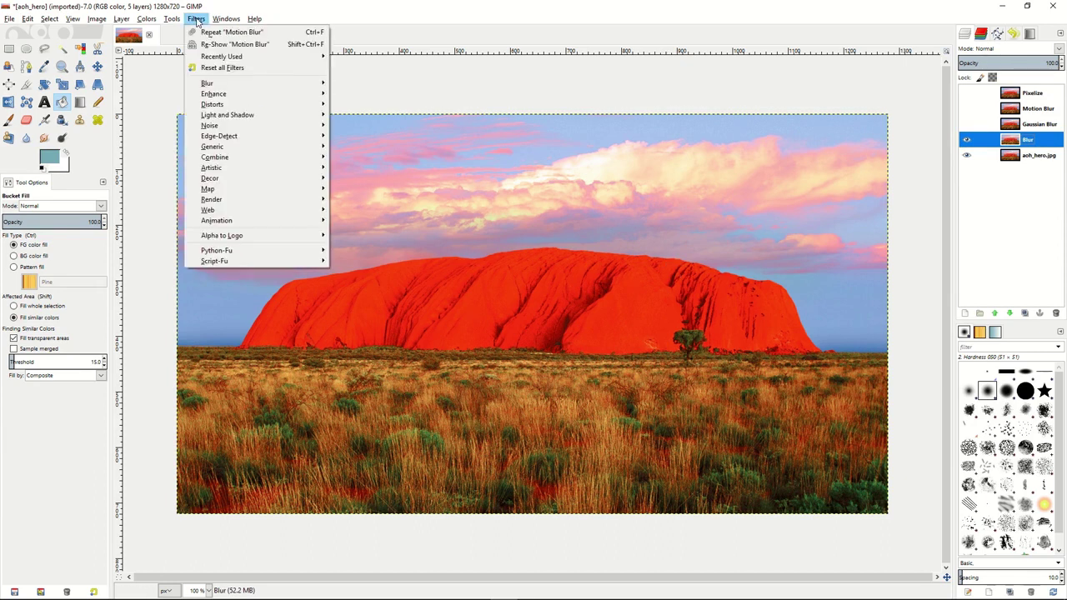
mouse_move(225, 83)
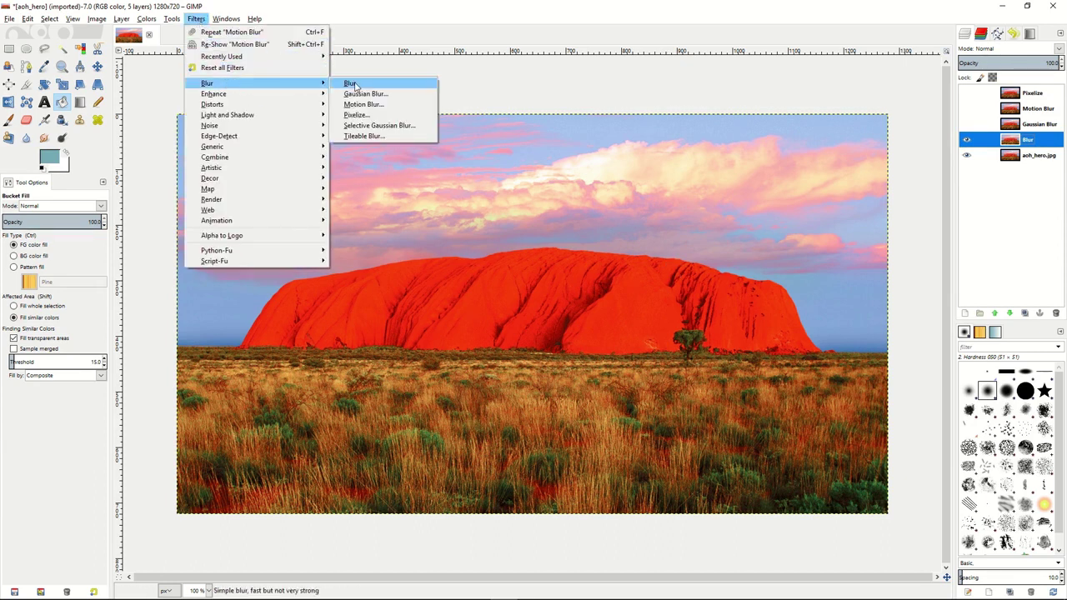
click(351, 84)
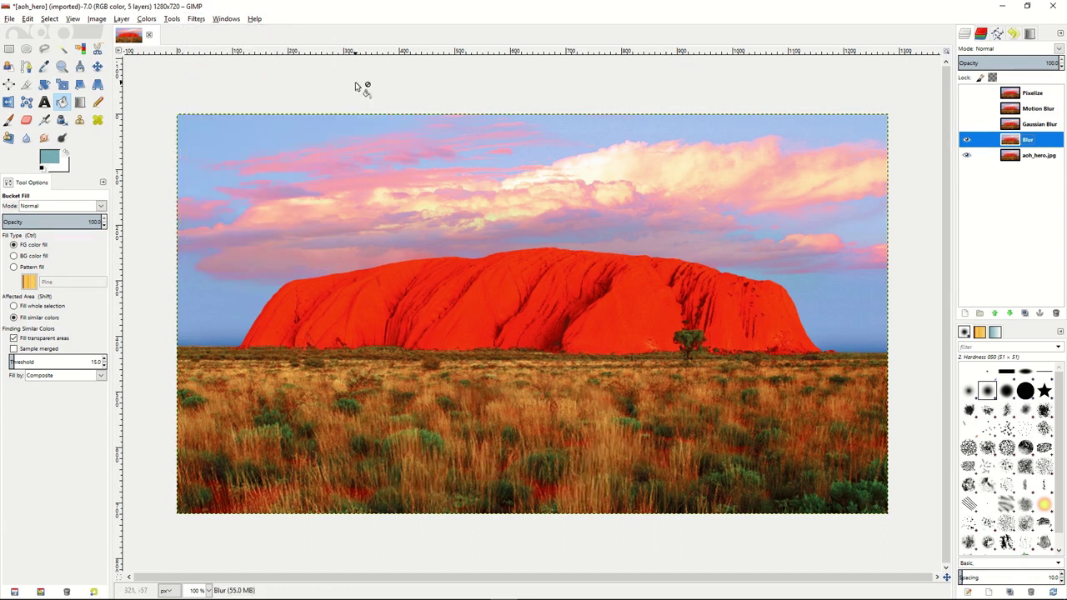
click(967, 140)
click(967, 140)
Step: Apply a Gaussian Blur with horizontal and vertical radius 8.0 to the visible Gaussian Blur layer
click(968, 125)
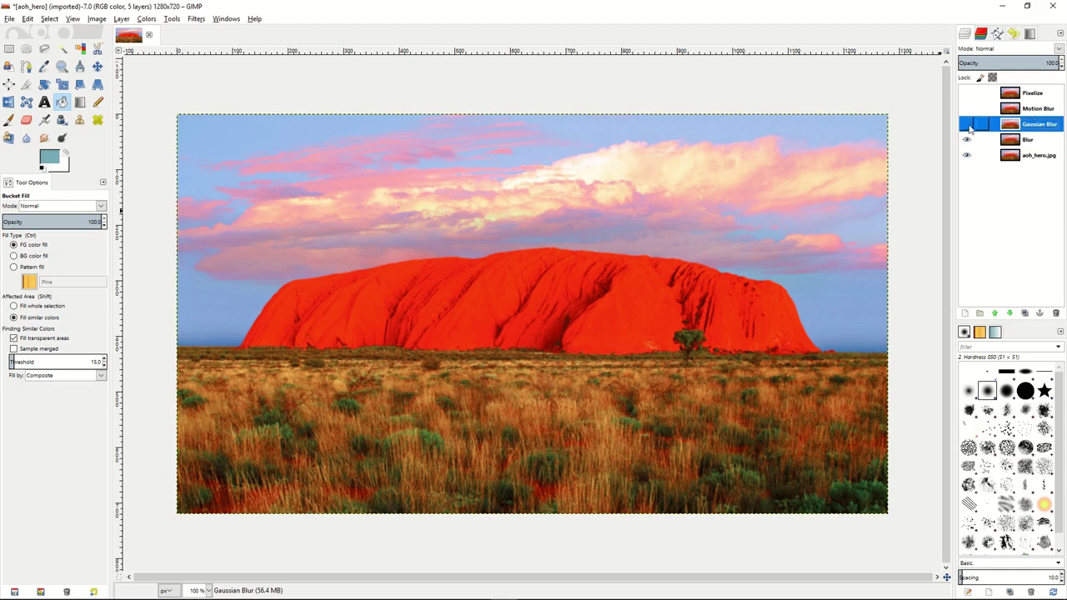
click(197, 20)
mouse_move(208, 83)
click(385, 96)
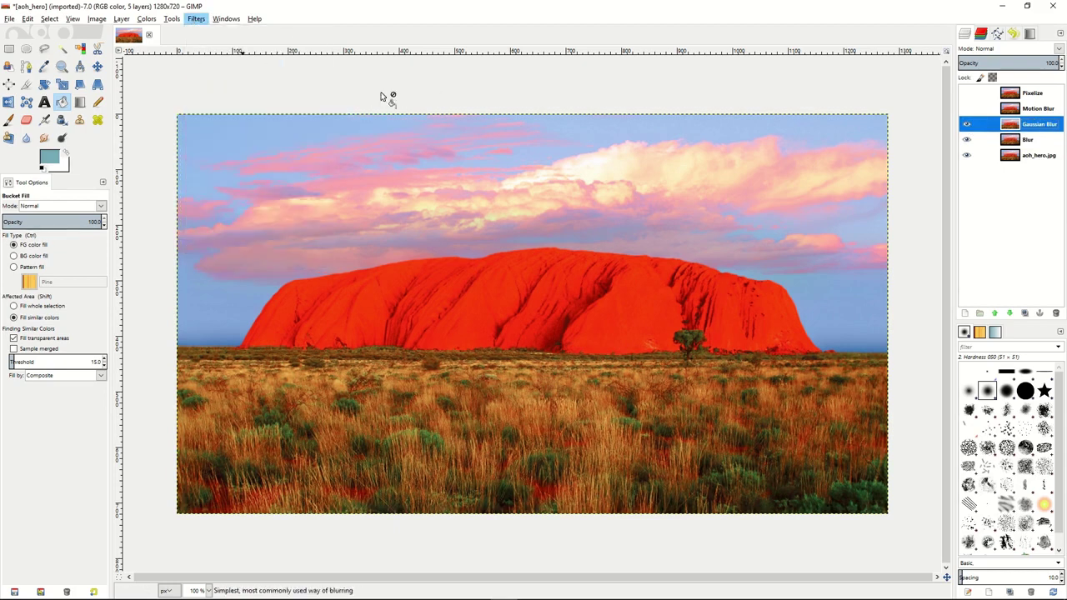
click(534, 377)
click(533, 377)
click(533, 377)
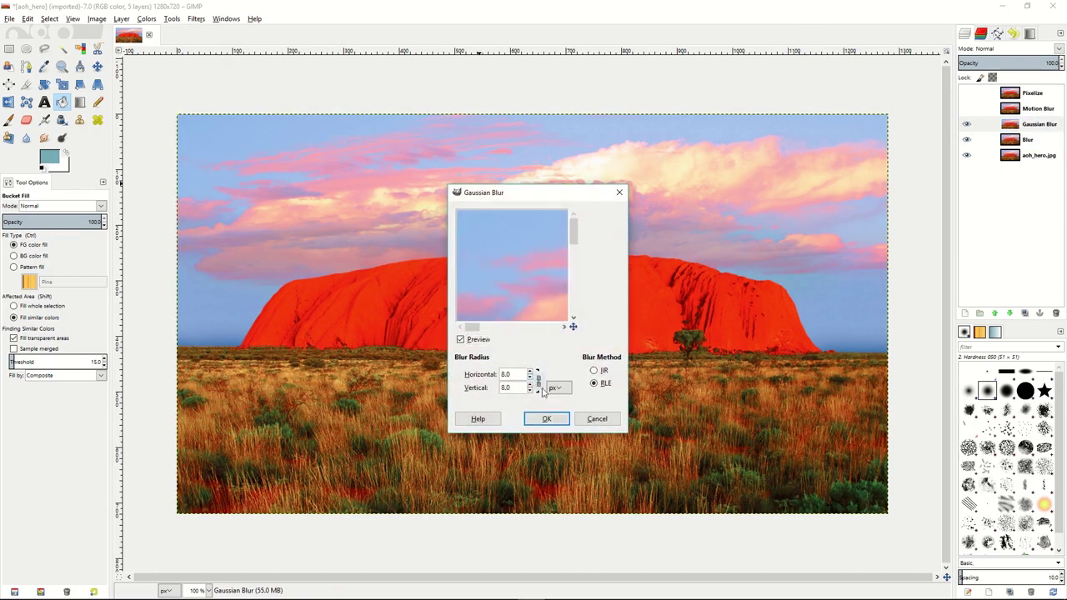
click(534, 376)
click(543, 418)
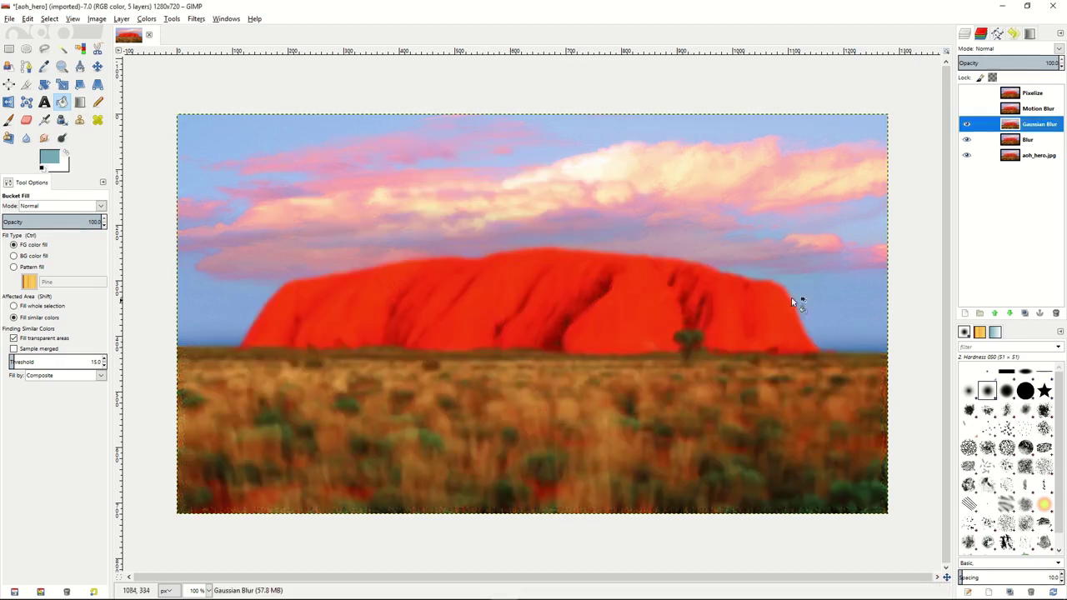
Step: Apply a Zoom-type Motion Blur with length about 28 to the visible Motion Blur layer
click(992, 111)
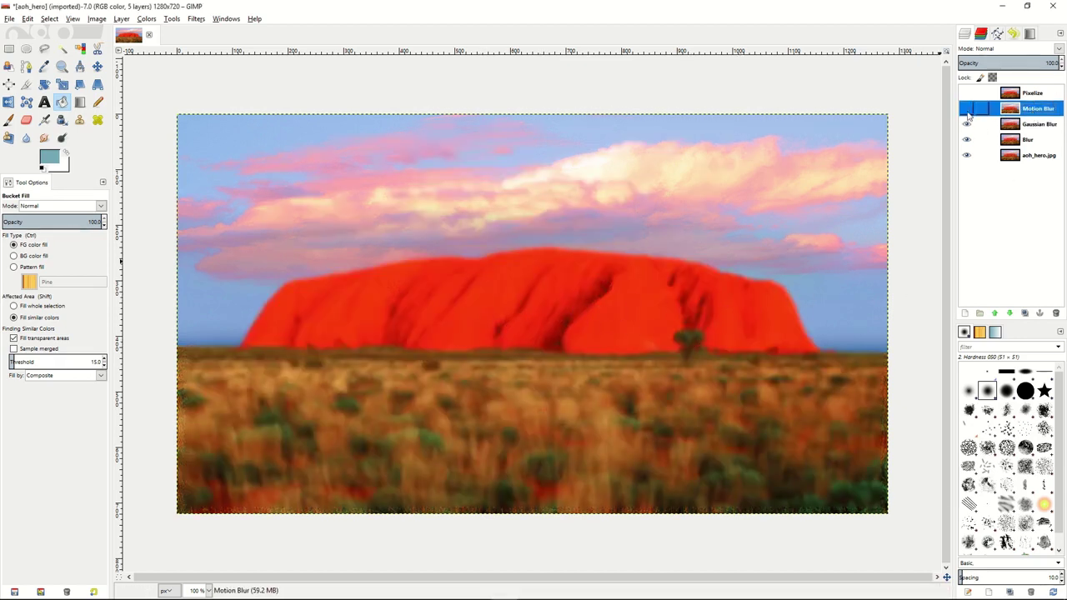
click(968, 114)
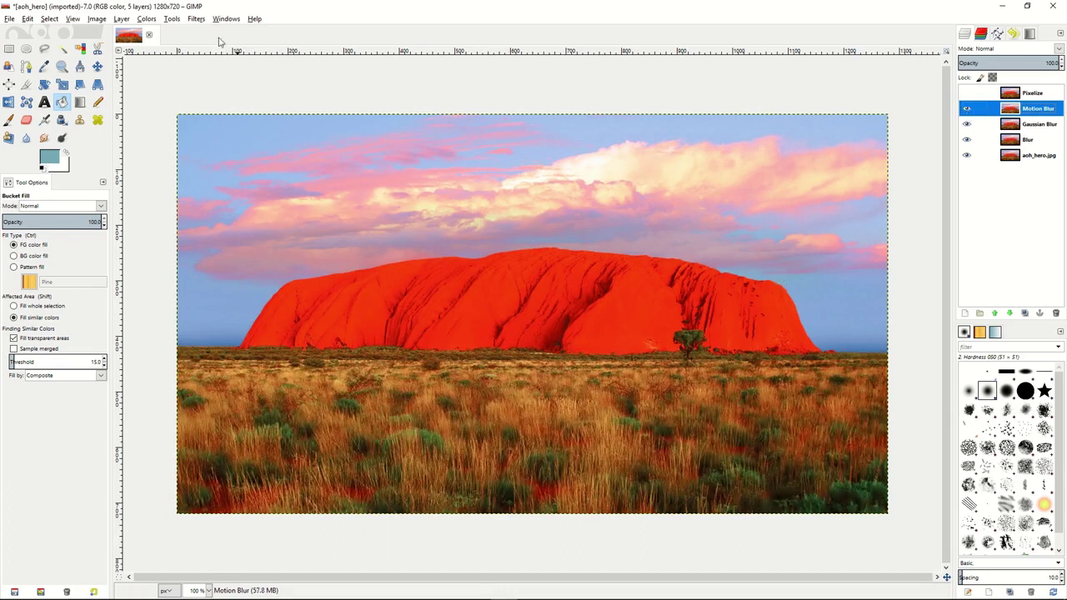
click(196, 19)
mouse_move(292, 83)
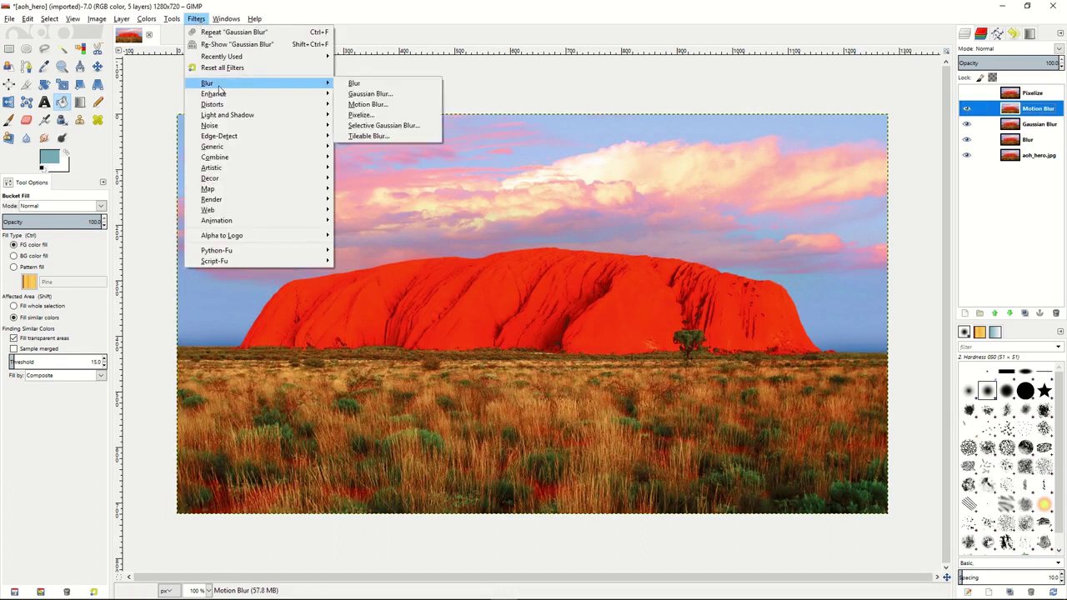
click(412, 106)
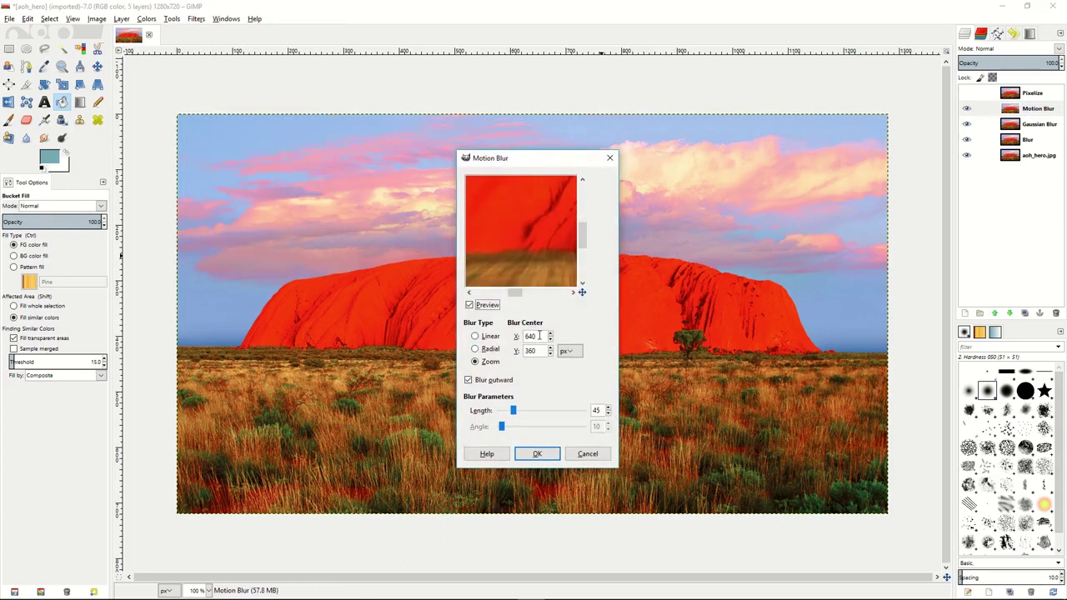
drag(513, 411, 510, 413)
click(538, 455)
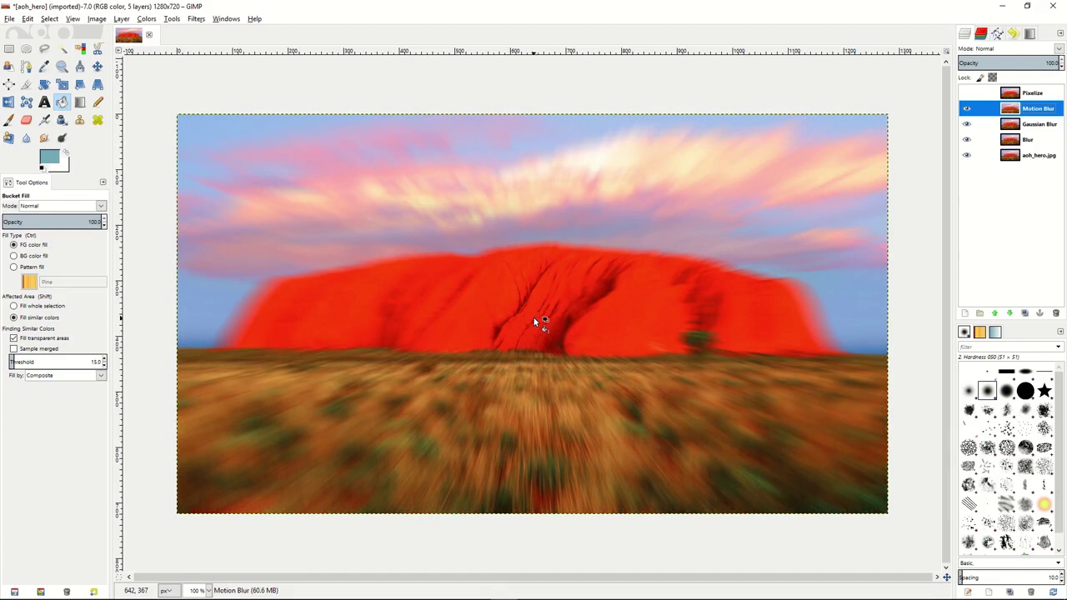
Step: Pixelize the visible Pixelize layer with a 7 × 7 pixel block size
click(968, 94)
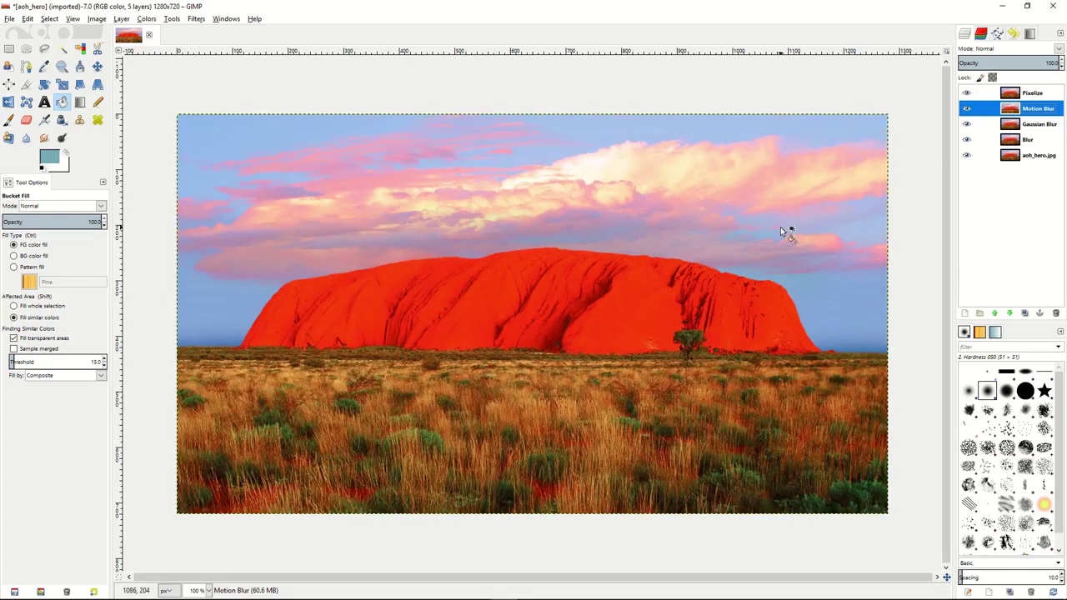
click(1049, 99)
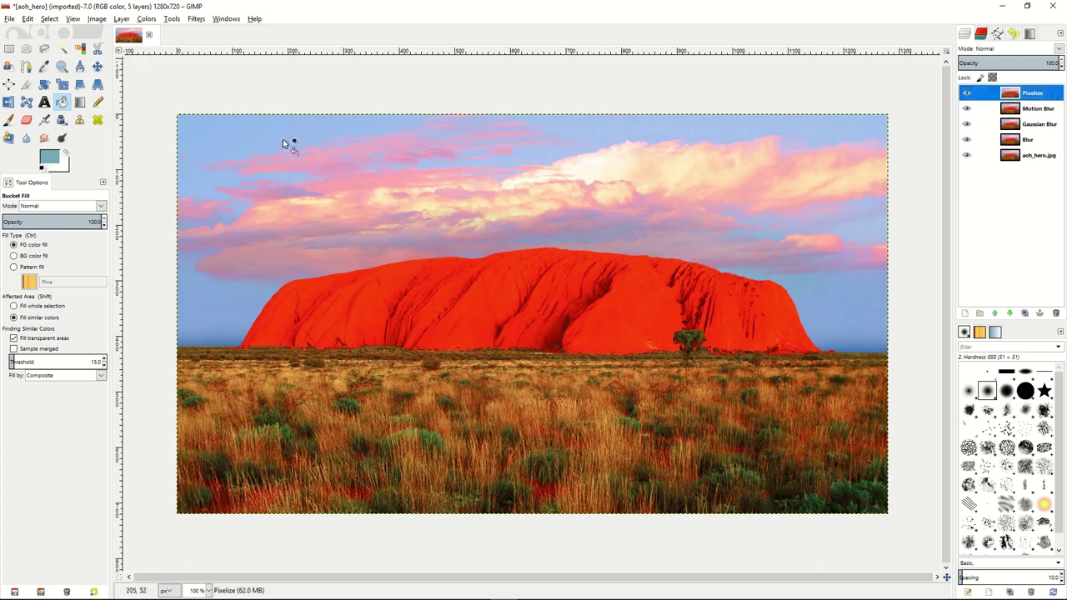
click(195, 19)
mouse_move(217, 83)
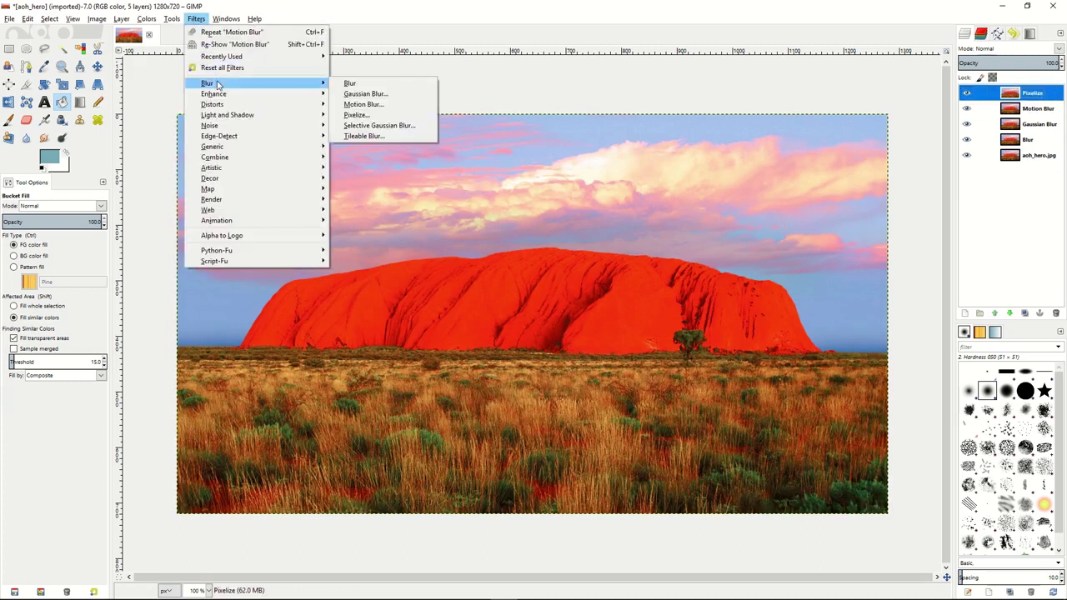
click(375, 117)
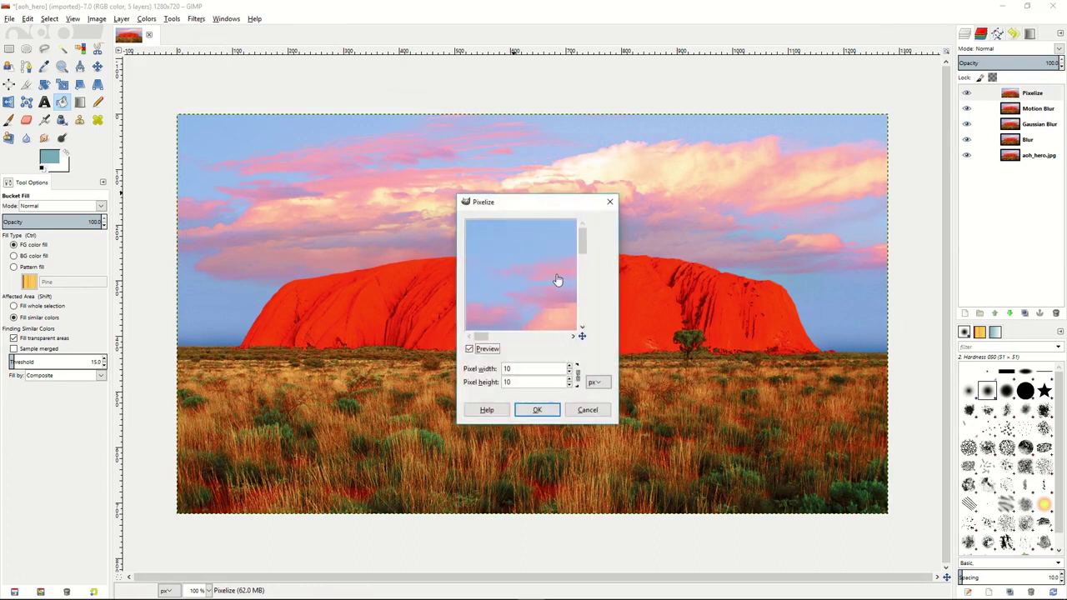
drag(542, 314, 522, 286)
click(570, 372)
click(571, 372)
click(570, 371)
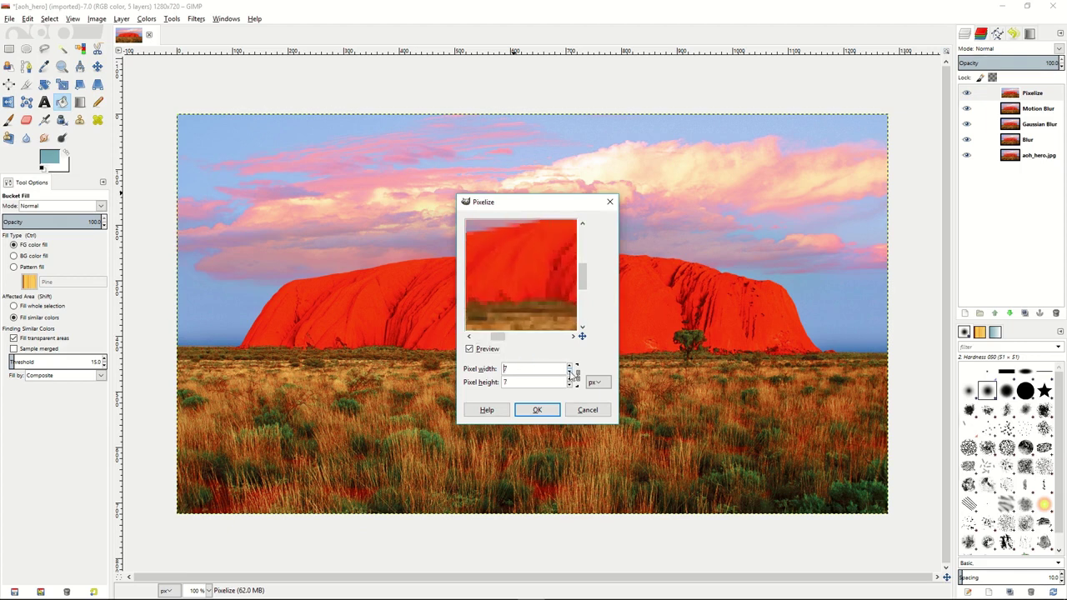
click(537, 410)
click(537, 410)
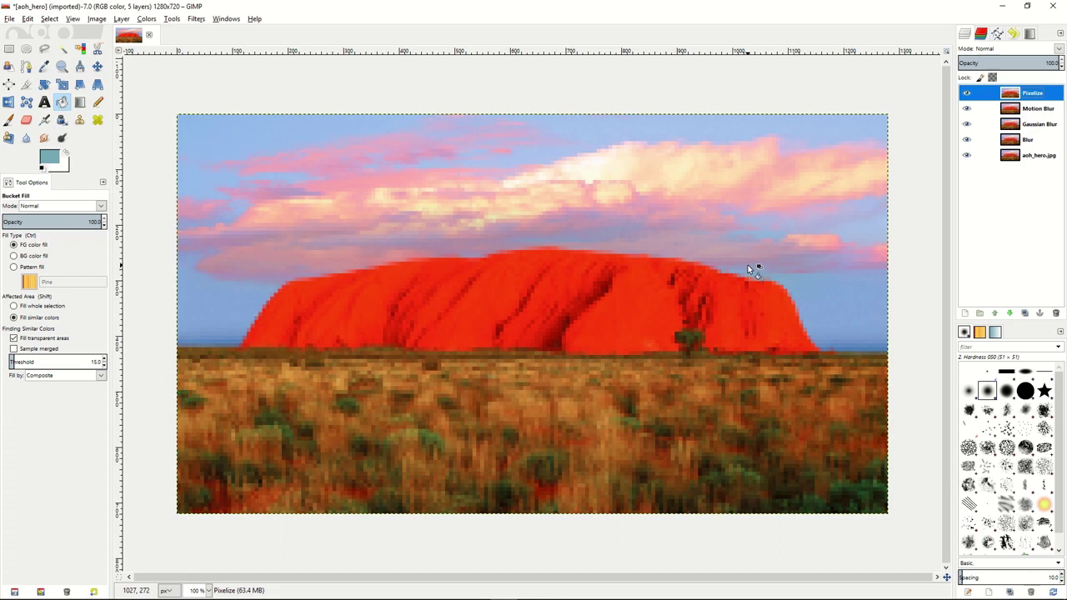
Step: Hide the Pixelize, Motion Blur and Gaussian Blur layers
click(967, 93)
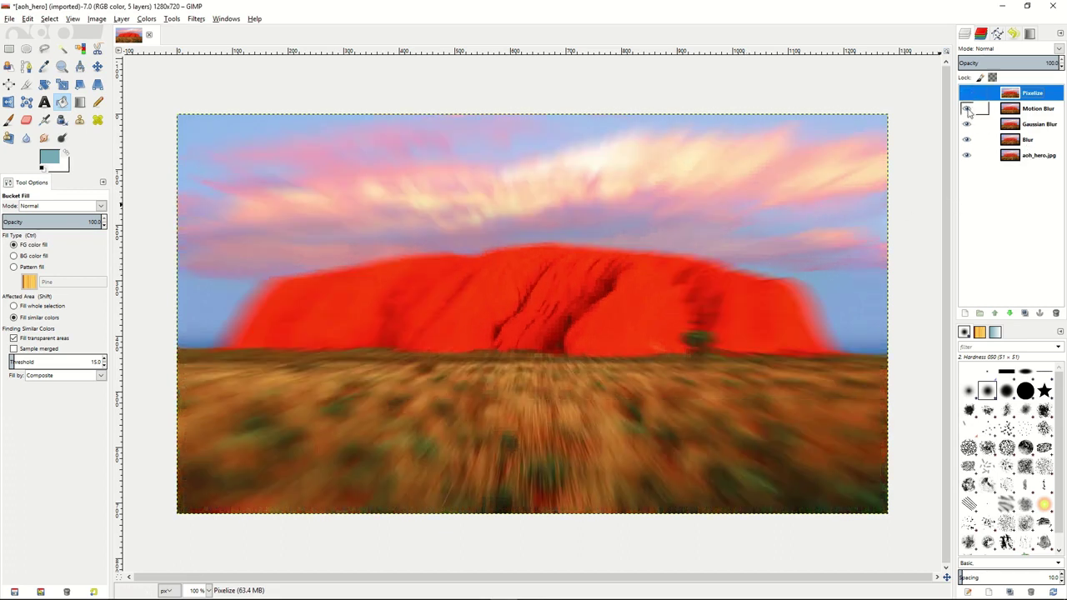
click(967, 109)
click(967, 123)
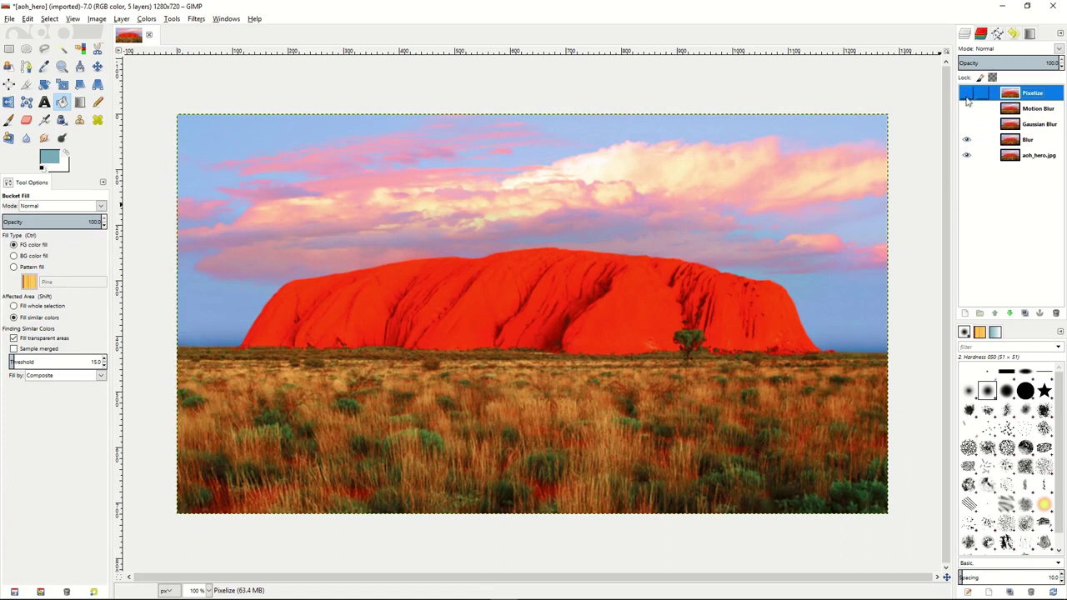
Step: Lower the Blur layer to 48.7% opacity and show the Gaussian Blur layer at 66.6%
click(1030, 144)
drag(1031, 62, 1005, 63)
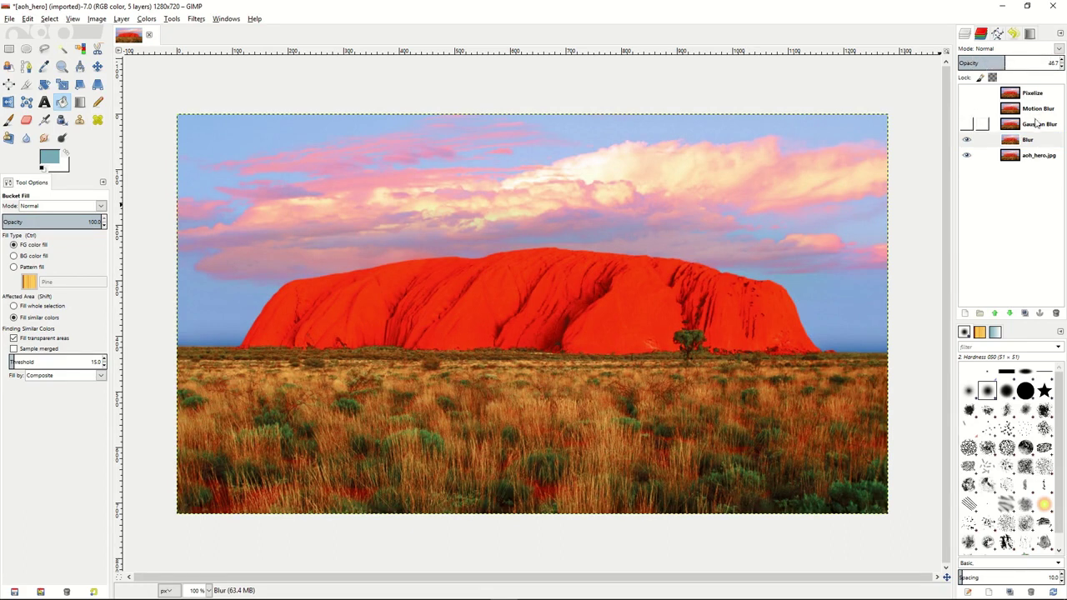
click(966, 124)
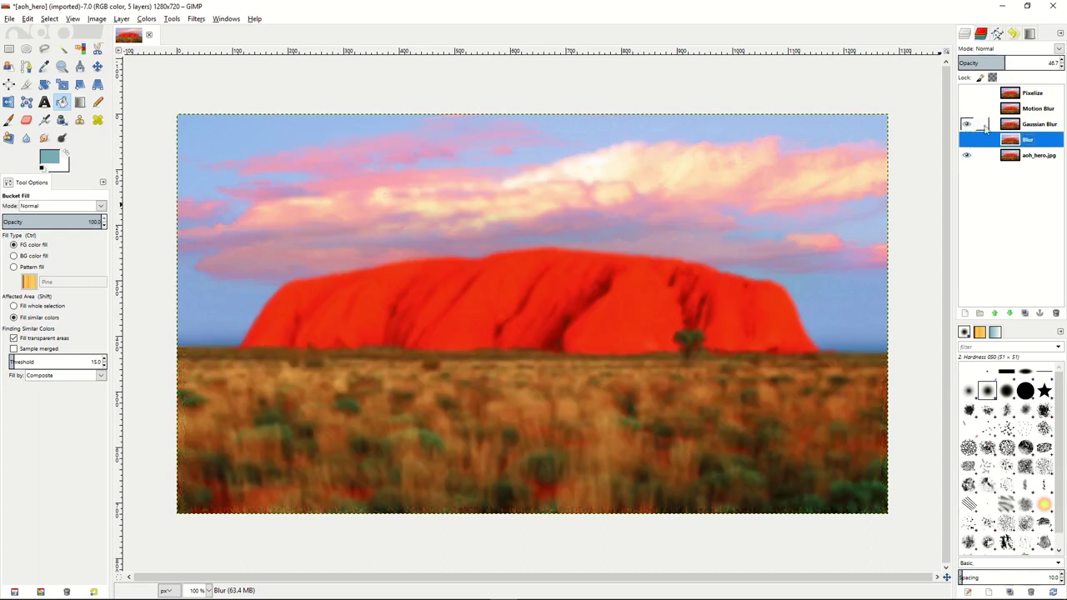
click(1036, 125)
drag(1032, 60, 1011, 61)
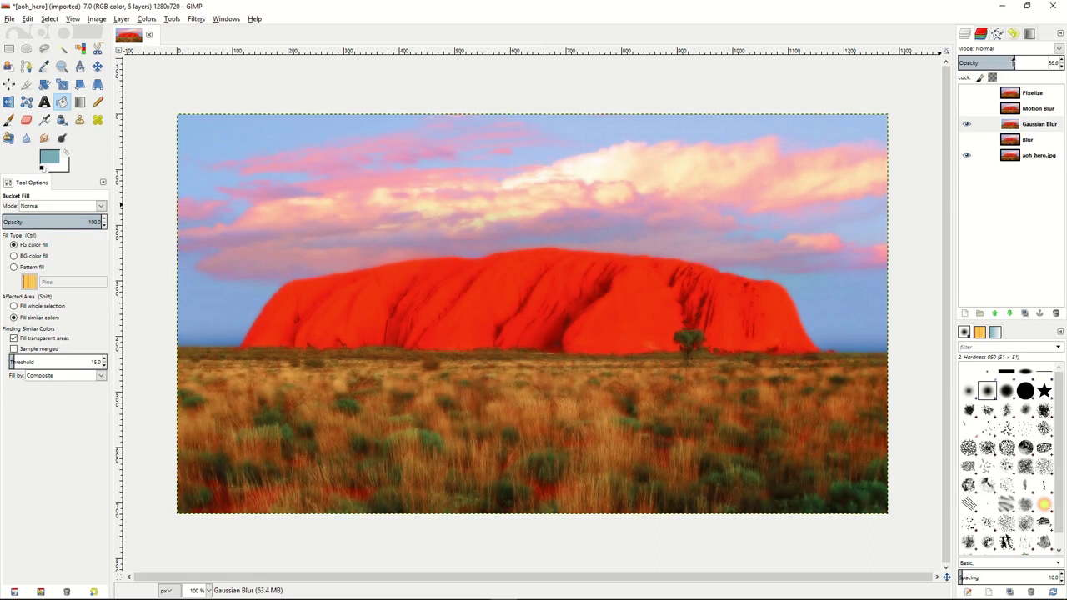
Step: Hide Gaussian Blur and show the Motion Blur layer at 48.5% opacity
click(967, 123)
click(967, 109)
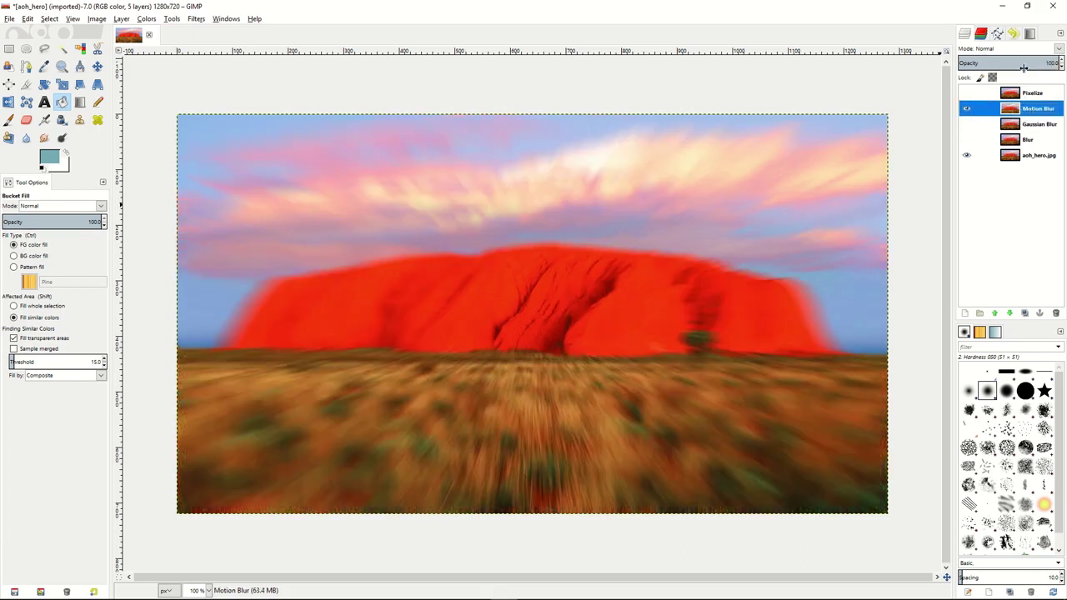
drag(1035, 63, 1008, 63)
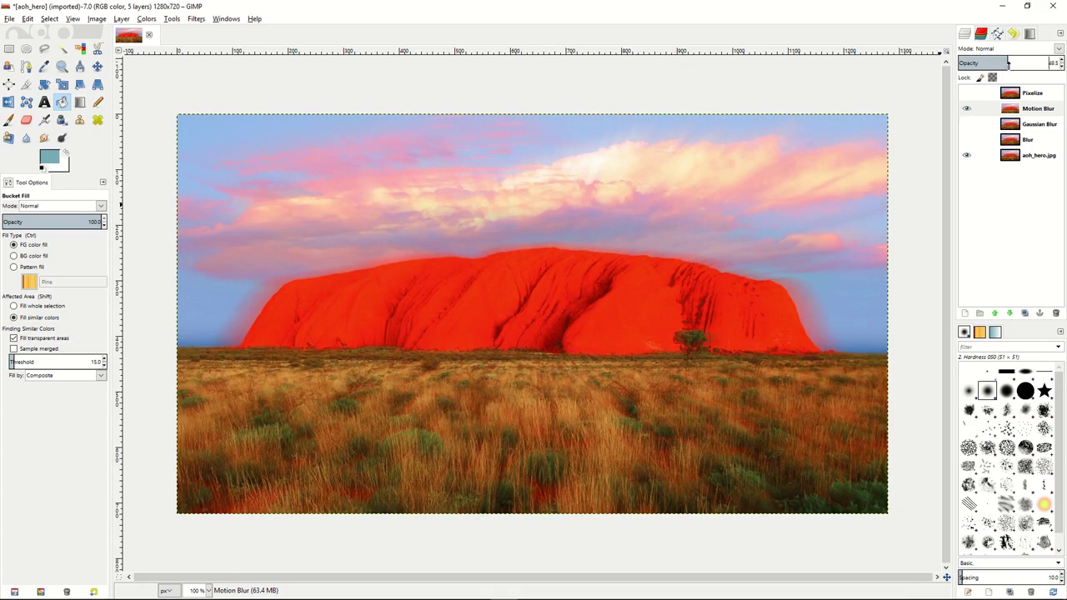
Step: Hide Motion Blur and show the Pixelize layer at 100% opacity
click(967, 109)
click(966, 94)
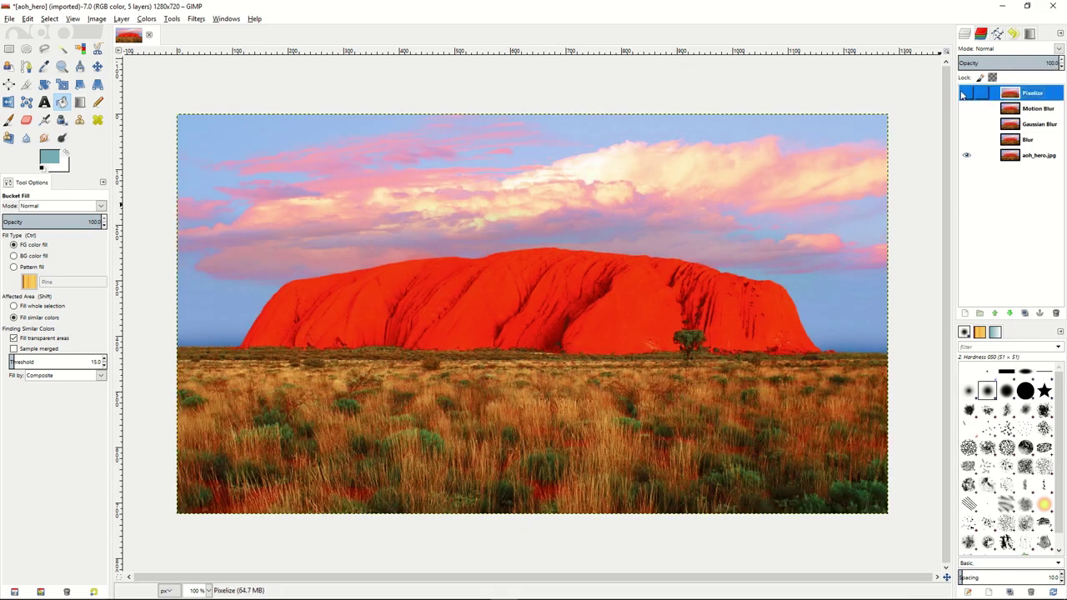
click(992, 58)
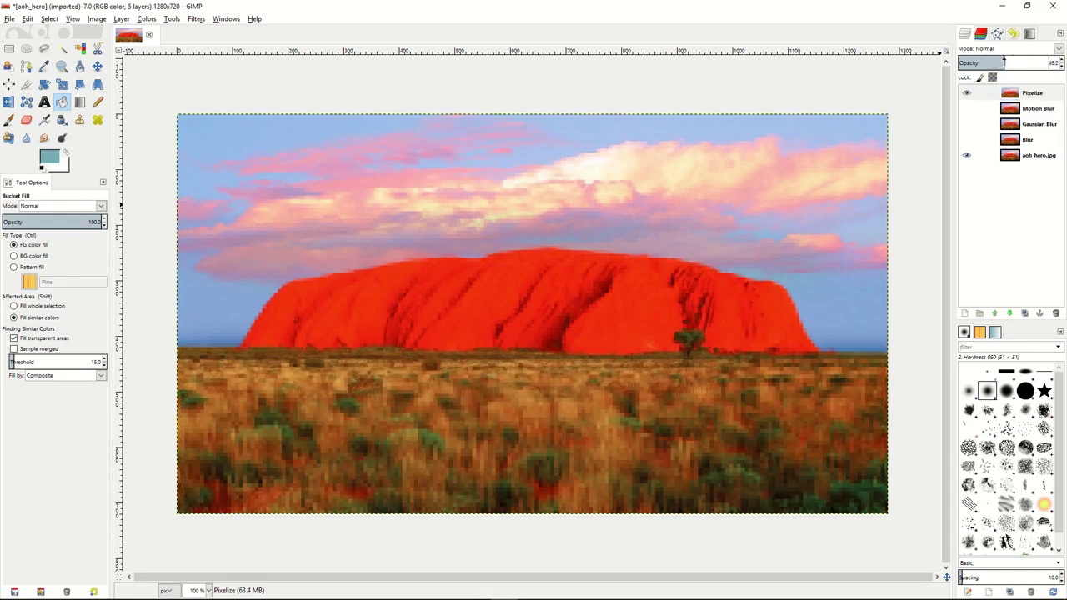
drag(992, 61, 1063, 65)
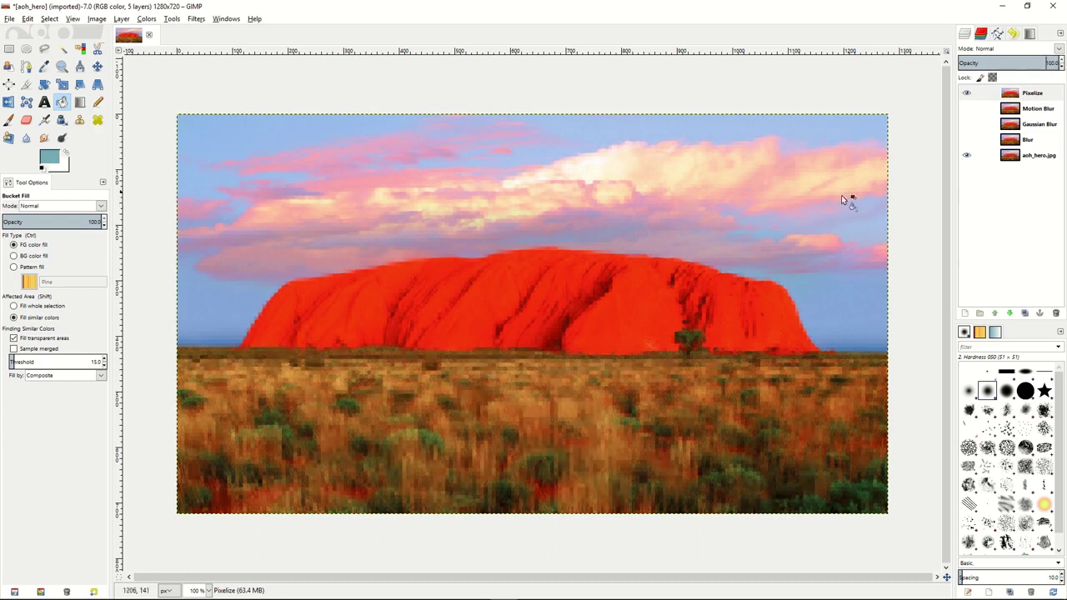
Step: Draw a 1239 × 677 px rectangular selection at 19, 21, then select the Pixelize layer
click(9, 49)
drag(188, 126, 874, 500)
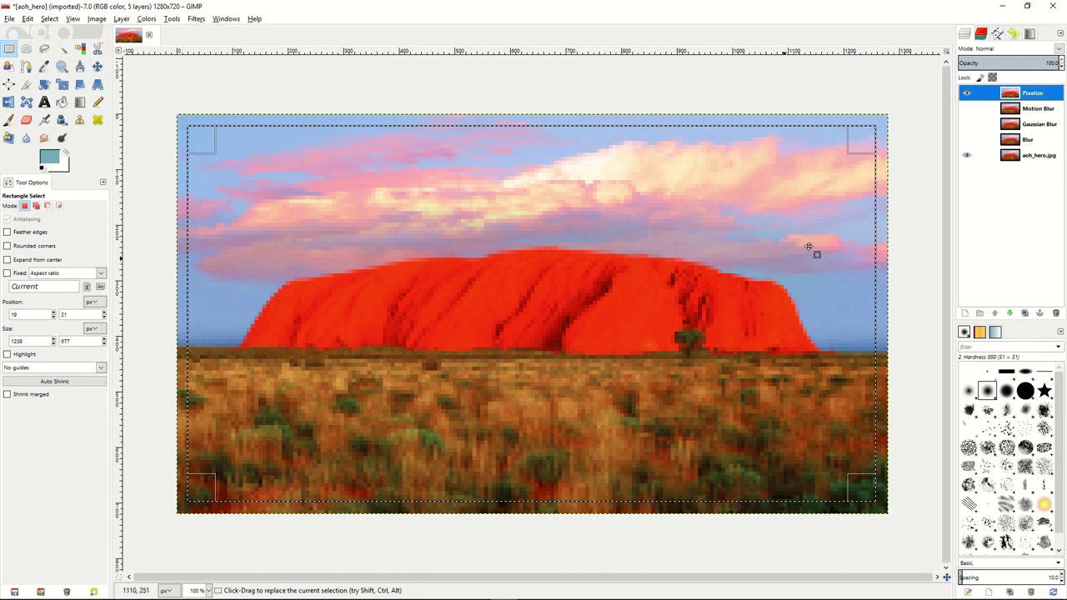
click(1038, 97)
Step: Add an inverted, selection-based layer mask to the Pixelize layer
right_click(1039, 97)
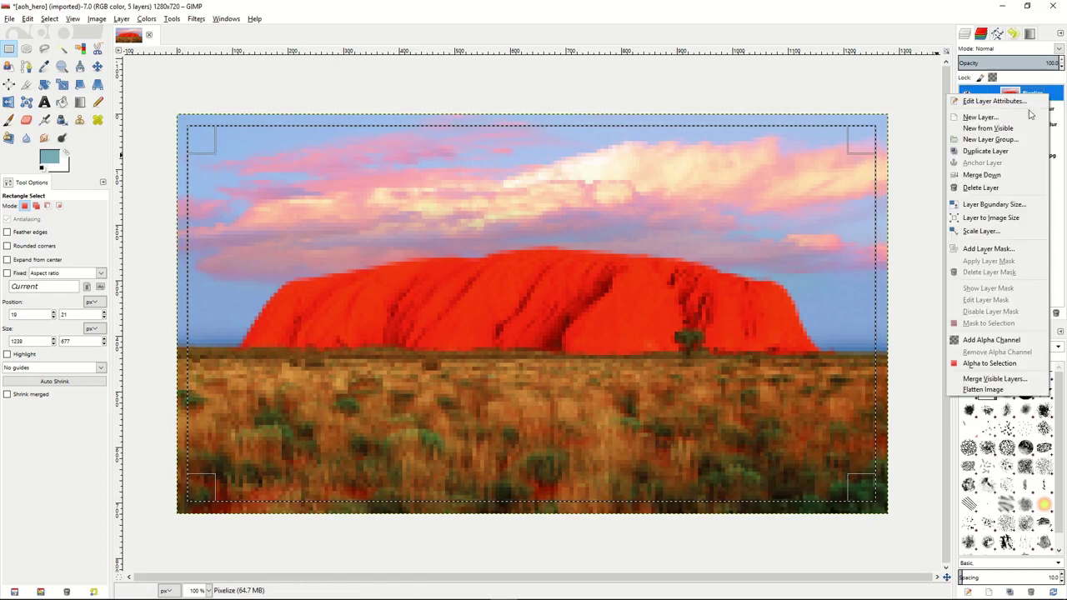
click(989, 249)
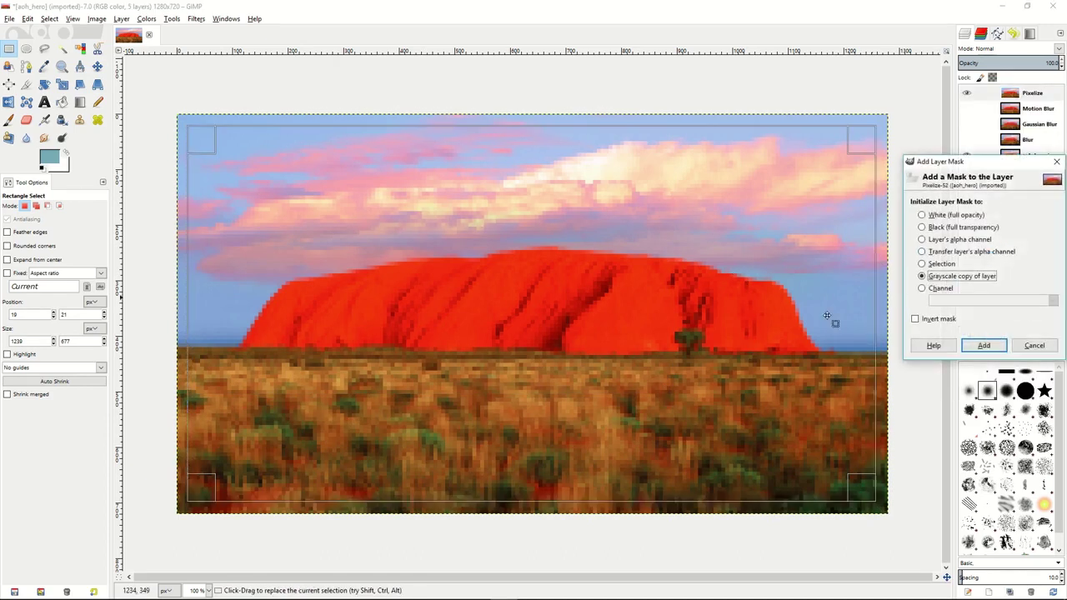
click(923, 265)
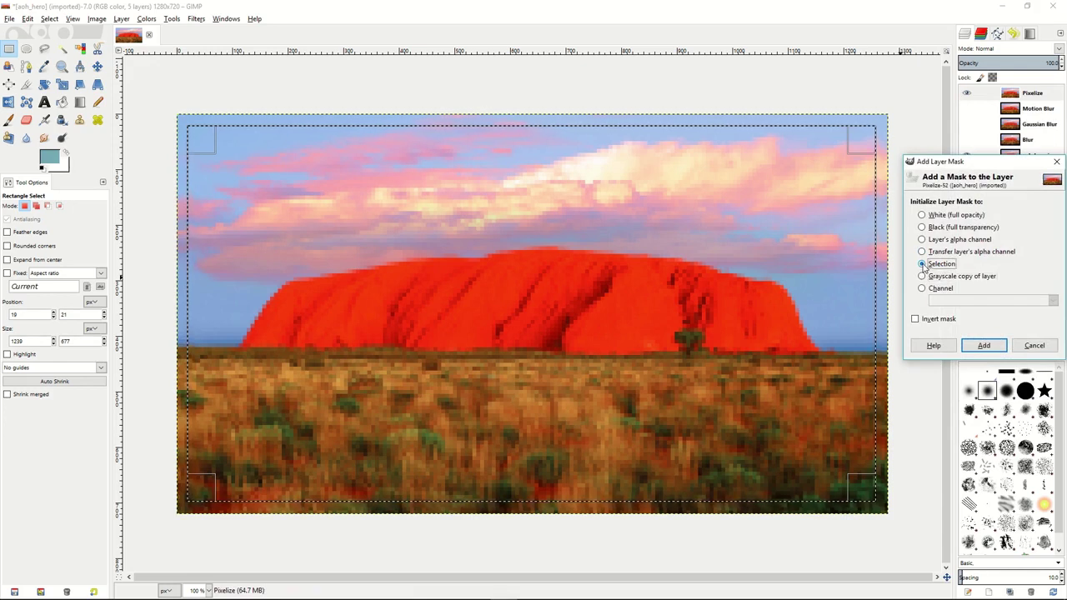
click(915, 318)
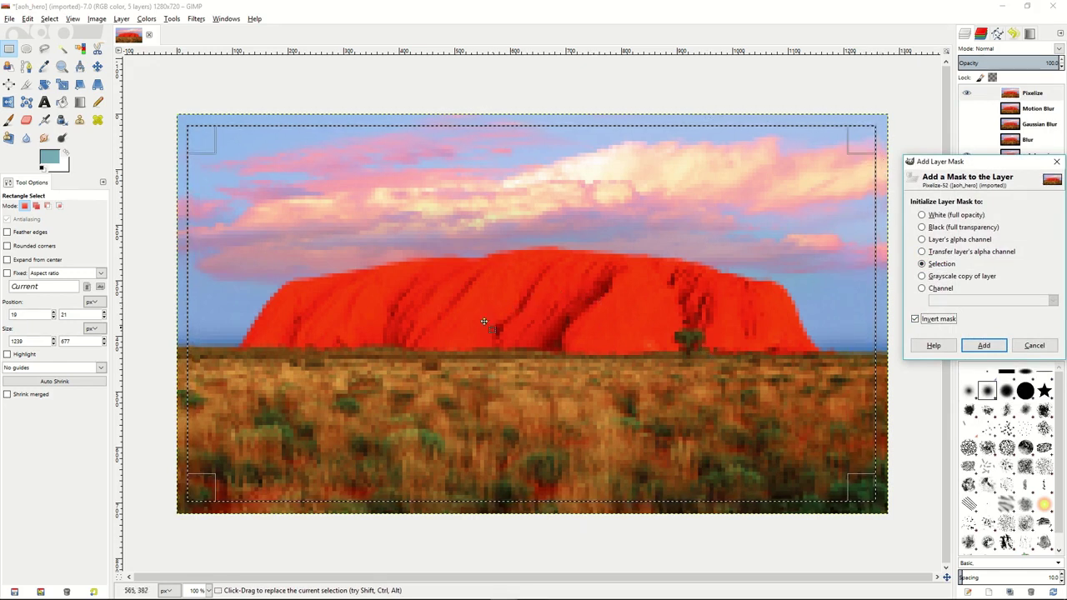
click(984, 345)
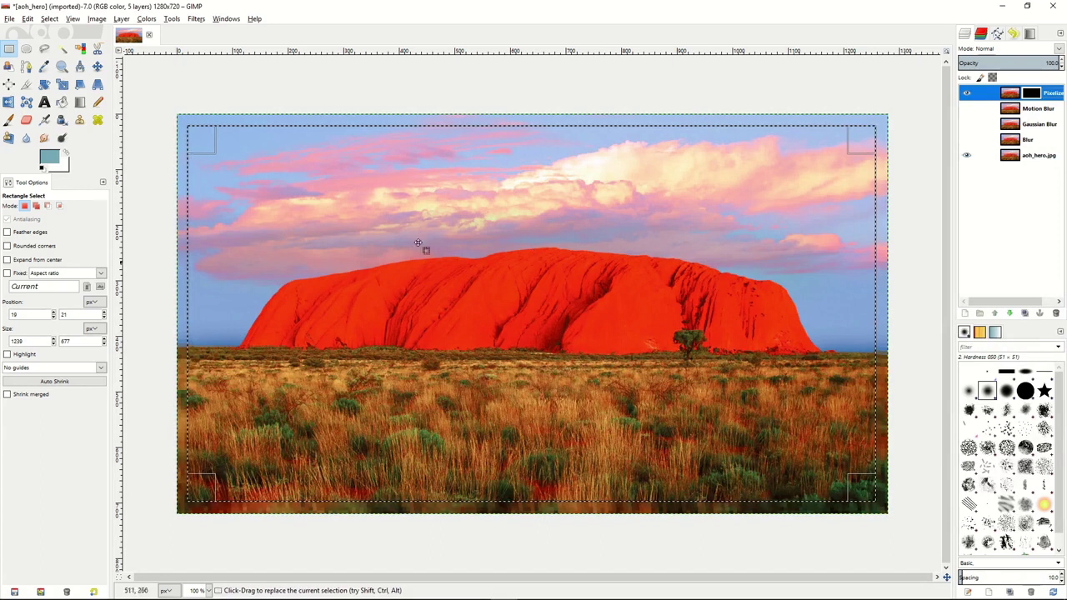
Step: Remove the rectangular selection with Select > None from the canvas context menu
right_click(464, 260)
mouse_move(512, 297)
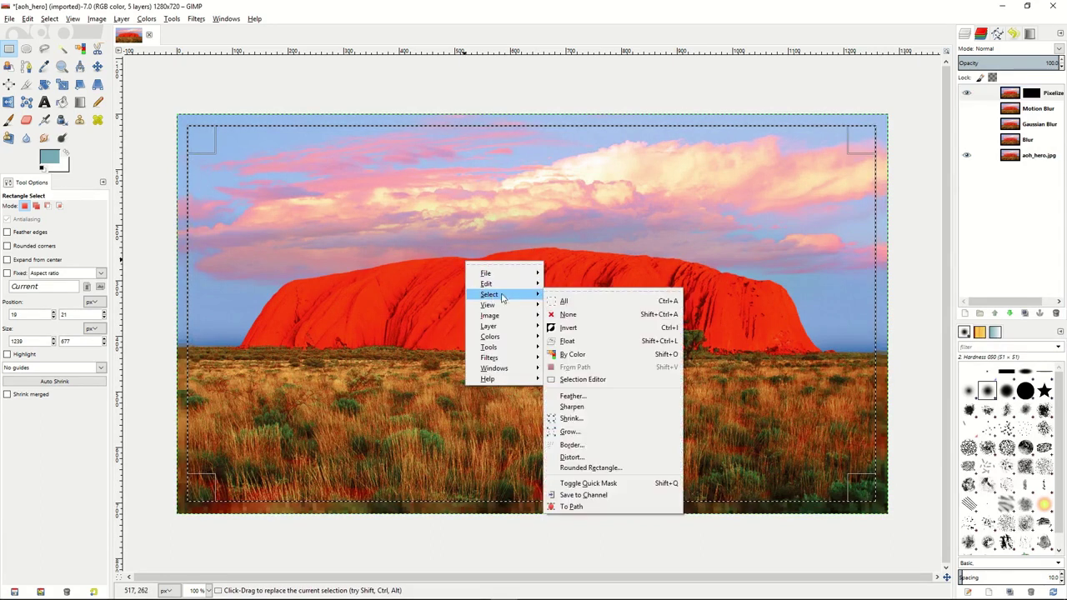
click(569, 314)
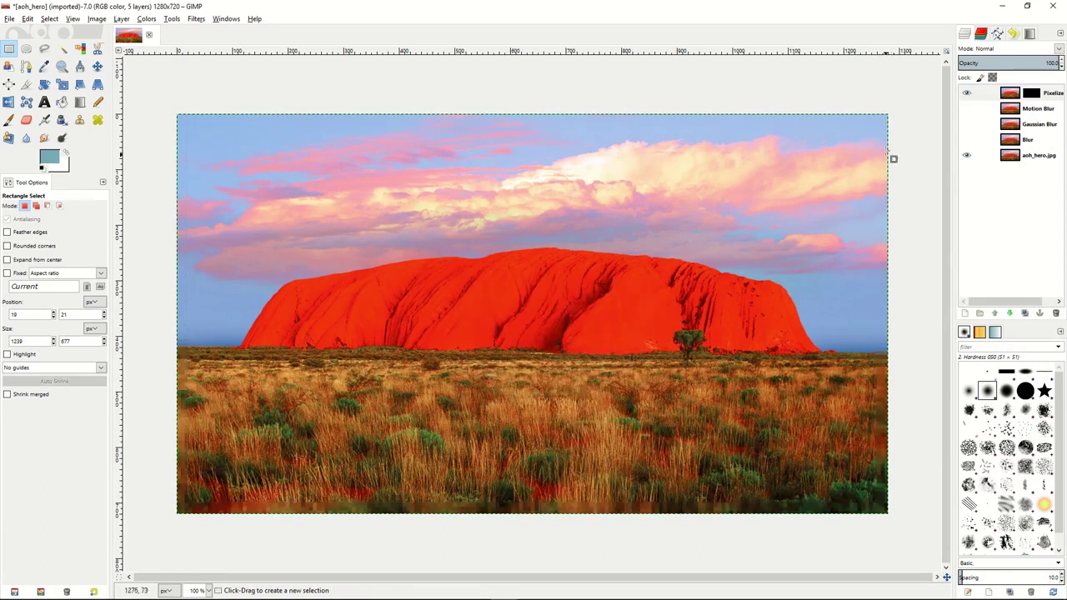